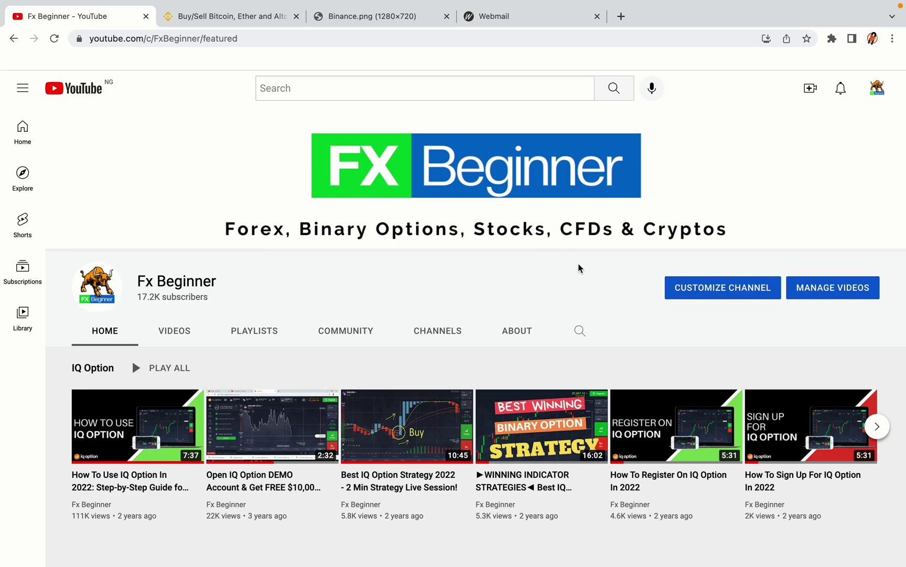
Step: Switch from the YouTube Fx Beginner channel to the open Binance homepage tab
{"action": "left_click", "coordinate": [224, 16]}
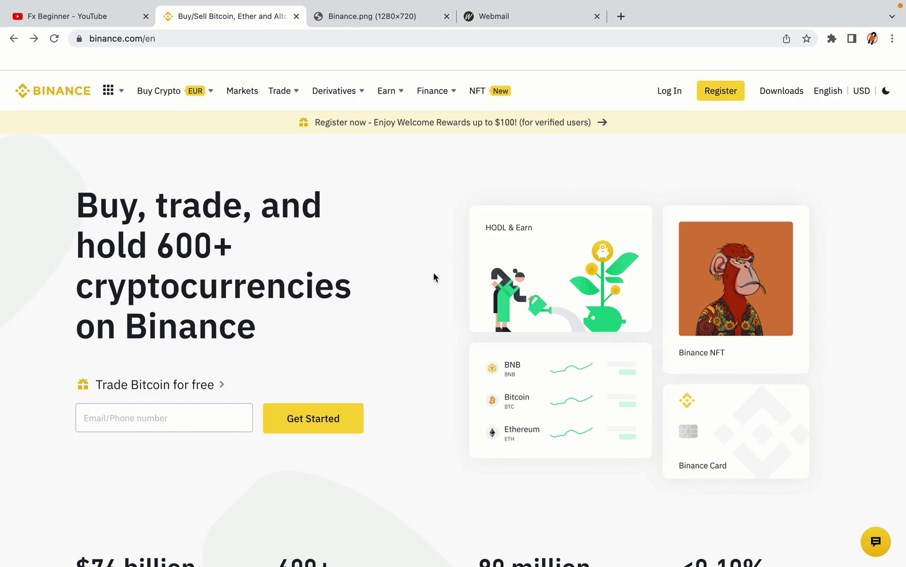
{"action": "scroll", "coordinate": [440, 313], "scroll_direction": "down", "scroll_amount": 5}
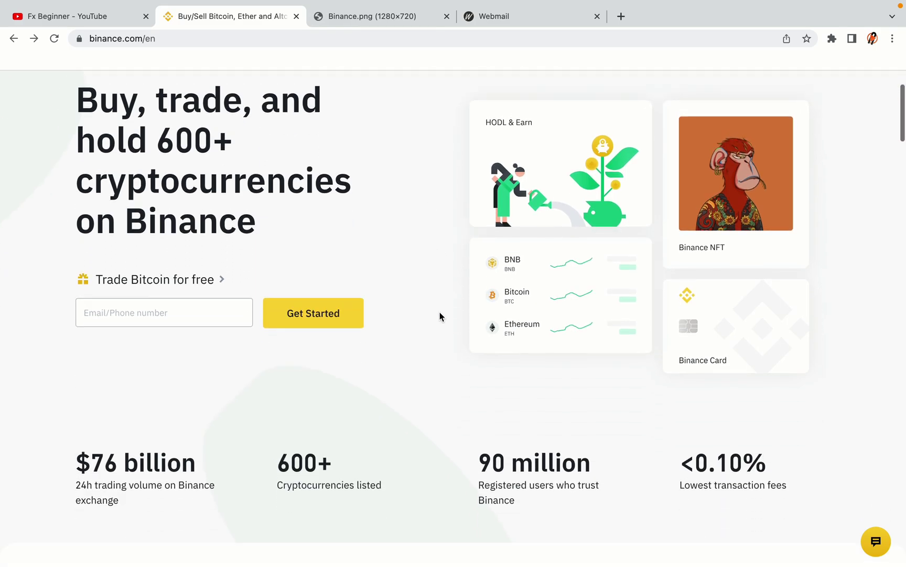
{"action": "scroll", "coordinate": [440, 316], "scroll_direction": "down", "scroll_amount": 1}
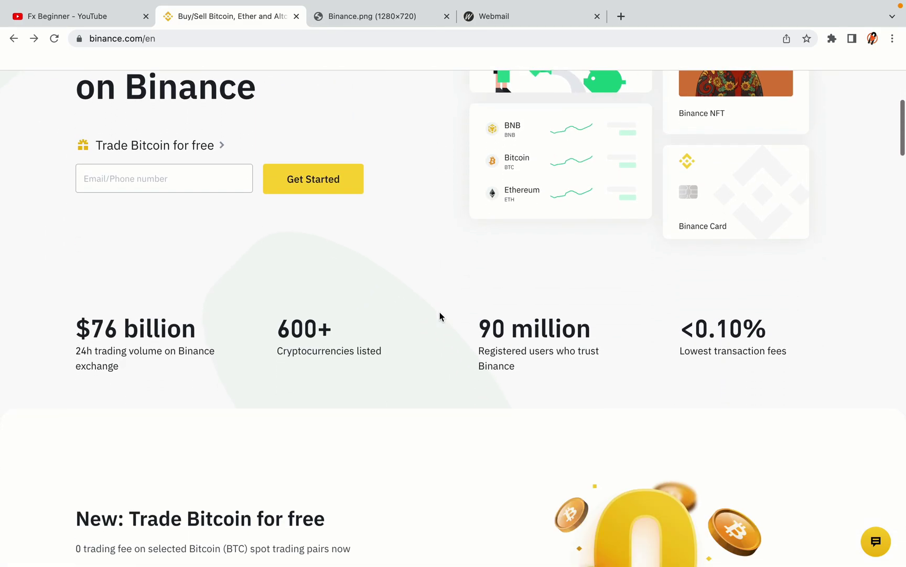
{"action": "scroll", "coordinate": [439, 316], "scroll_direction": "down", "scroll_amount": 5}
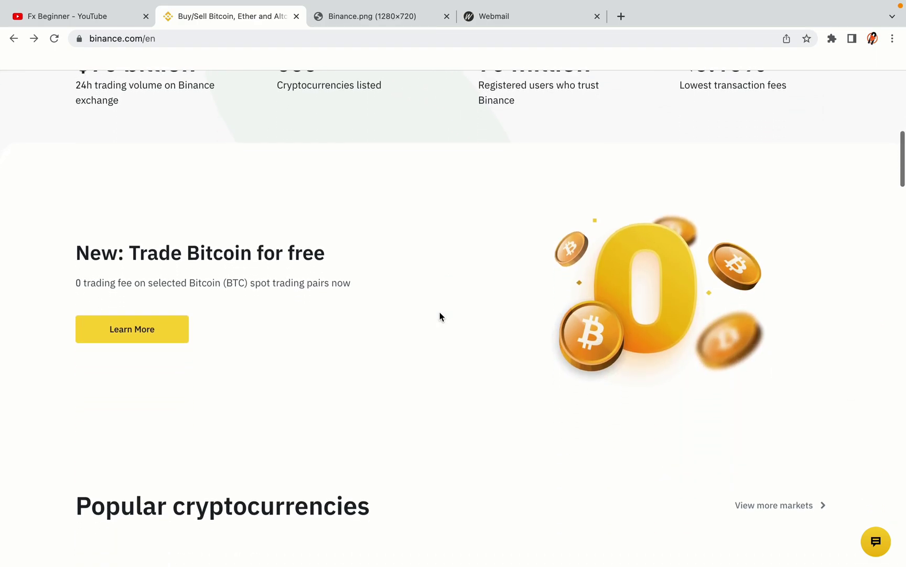
{"action": "scroll", "coordinate": [440, 316], "scroll_direction": "up", "scroll_amount": 4}
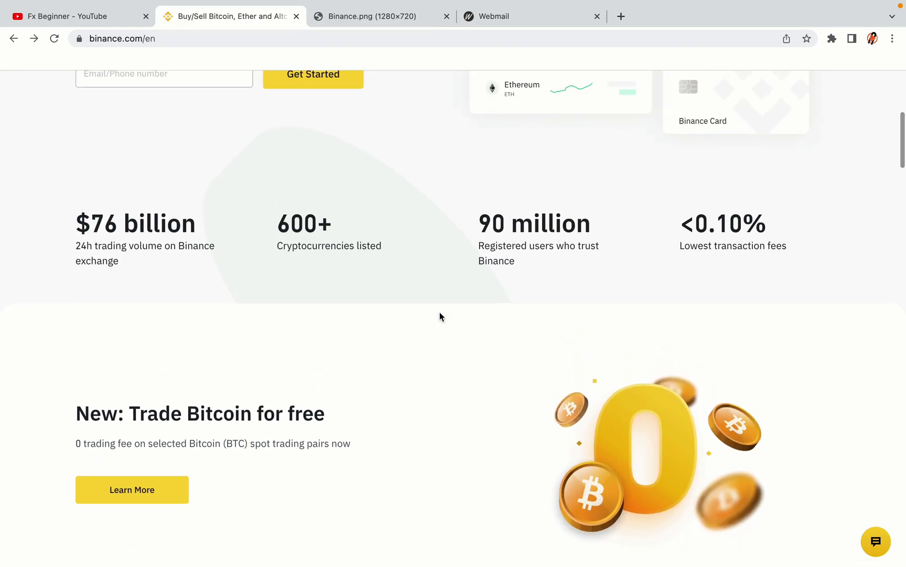
{"action": "scroll", "coordinate": [439, 313], "scroll_direction": "down", "scroll_amount": 10}
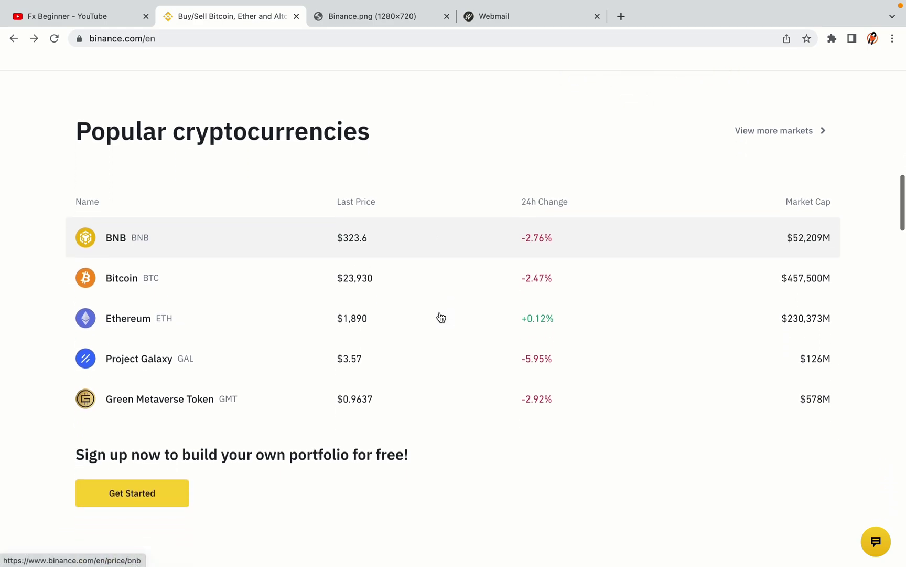
{"action": "scroll", "coordinate": [441, 317], "scroll_direction": "down", "scroll_amount": 3}
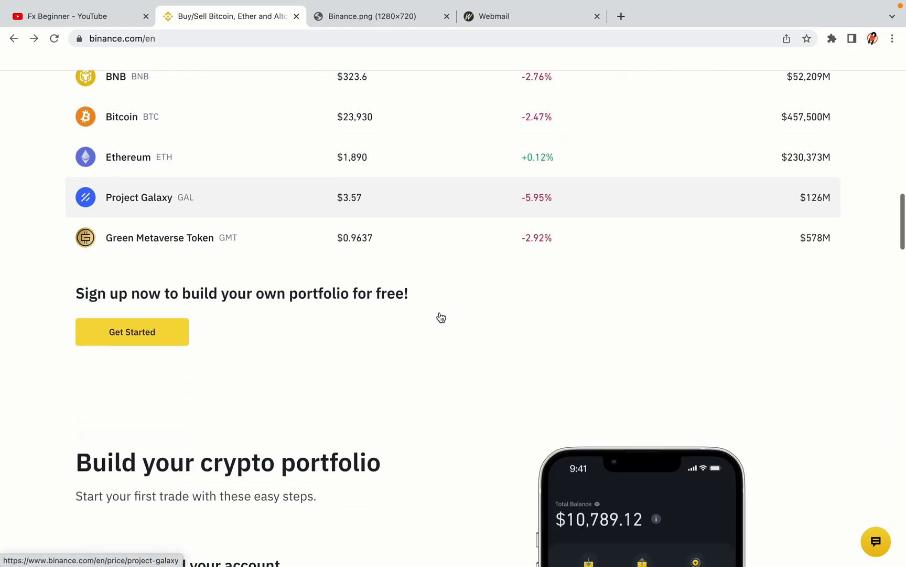
{"action": "scroll", "coordinate": [441, 317], "scroll_direction": "down", "scroll_amount": 7}
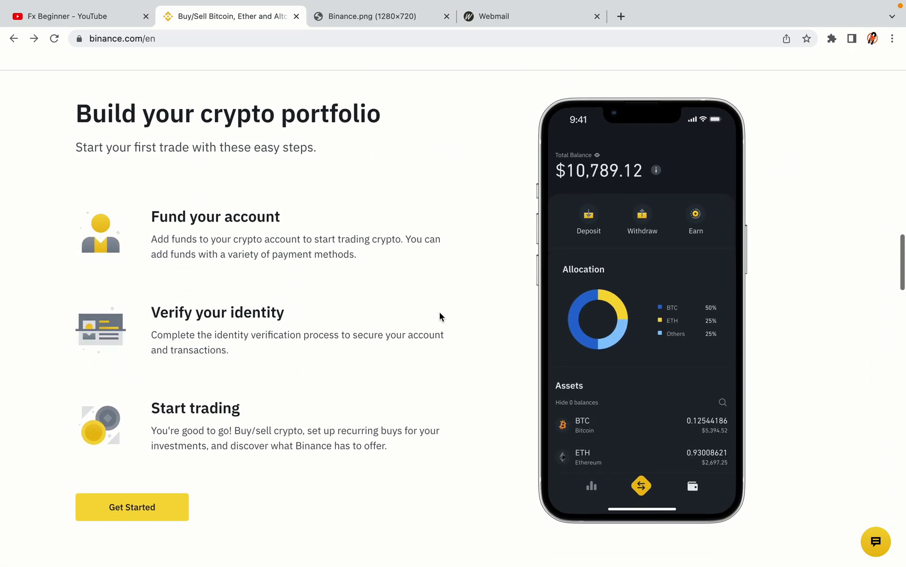
{"action": "scroll", "coordinate": [439, 316], "scroll_direction": "down", "scroll_amount": 8}
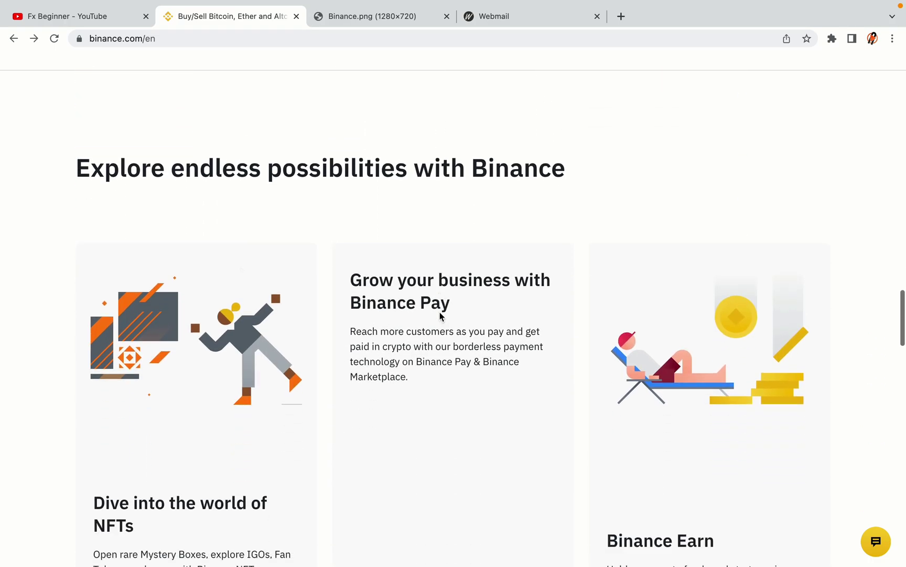
{"action": "scroll", "coordinate": [440, 315], "scroll_direction": "down", "scroll_amount": 10}
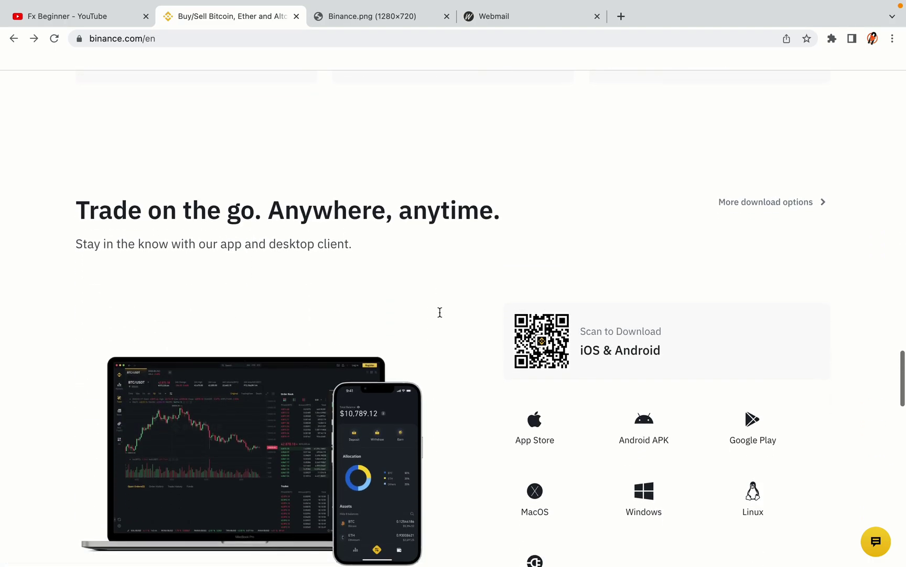
{"action": "scroll", "coordinate": [439, 312], "scroll_direction": "down", "scroll_amount": 7}
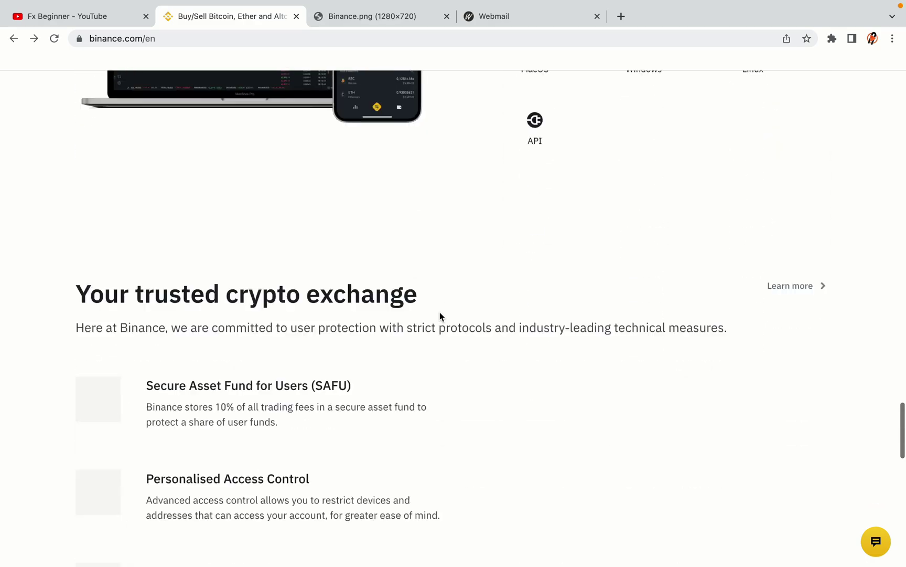
{"action": "scroll", "coordinate": [440, 312], "scroll_direction": "down", "scroll_amount": 4}
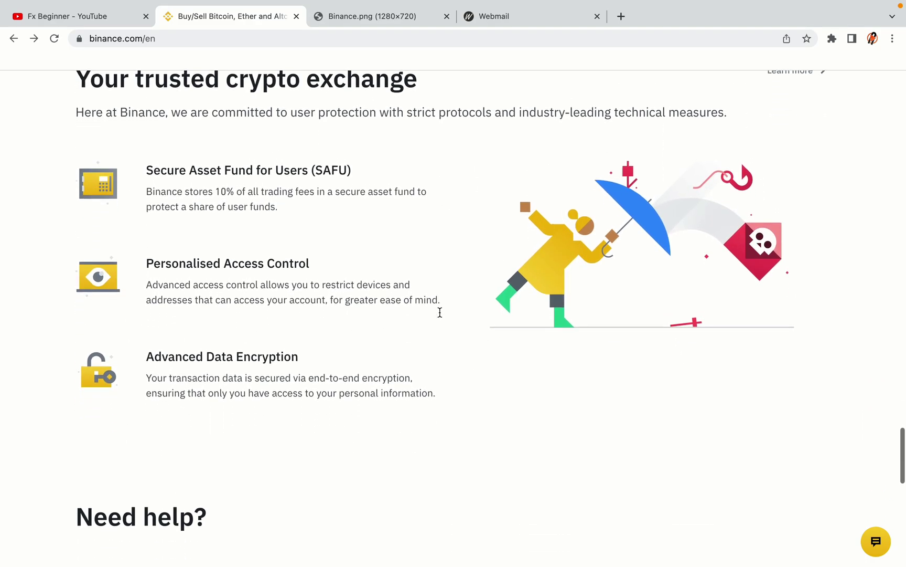
{"action": "scroll", "coordinate": [439, 312], "scroll_direction": "down", "scroll_amount": 8}
{"action": "scroll", "coordinate": [439, 312], "scroll_direction": "up", "scroll_amount": 20}
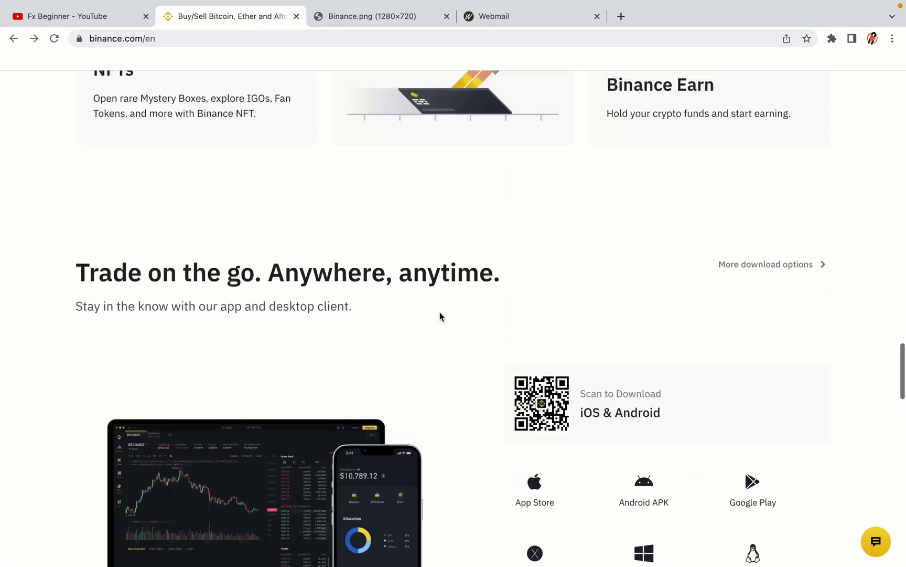
{"action": "scroll", "coordinate": [440, 312], "scroll_direction": "up", "scroll_amount": 15}
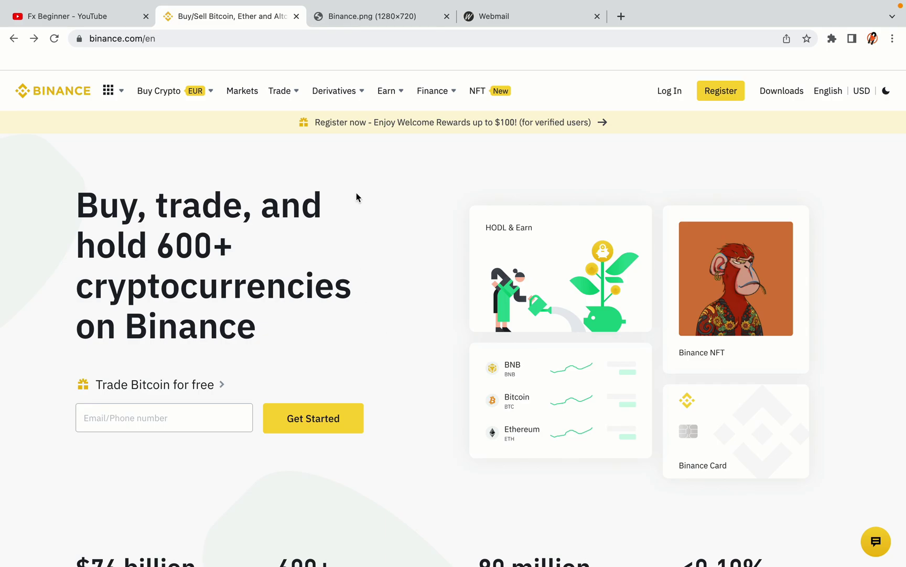
{"action": "left_click", "coordinate": [378, 17]}
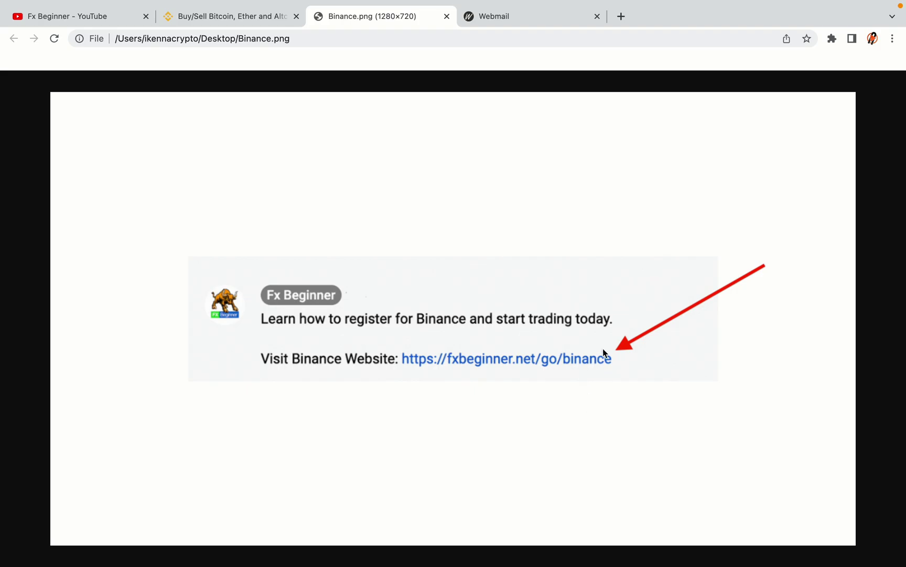
{"action": "key", "text": "ctrl+shift+Tab"}
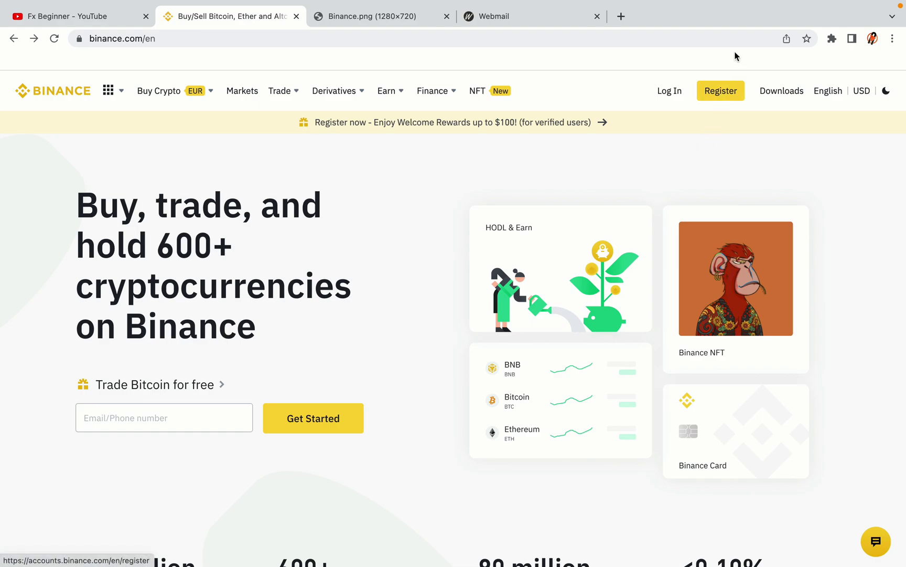
Step: Choose 'Sign up with phone or email' on the Welcome to Binance register page
{"action": "left_click", "coordinate": [729, 98]}
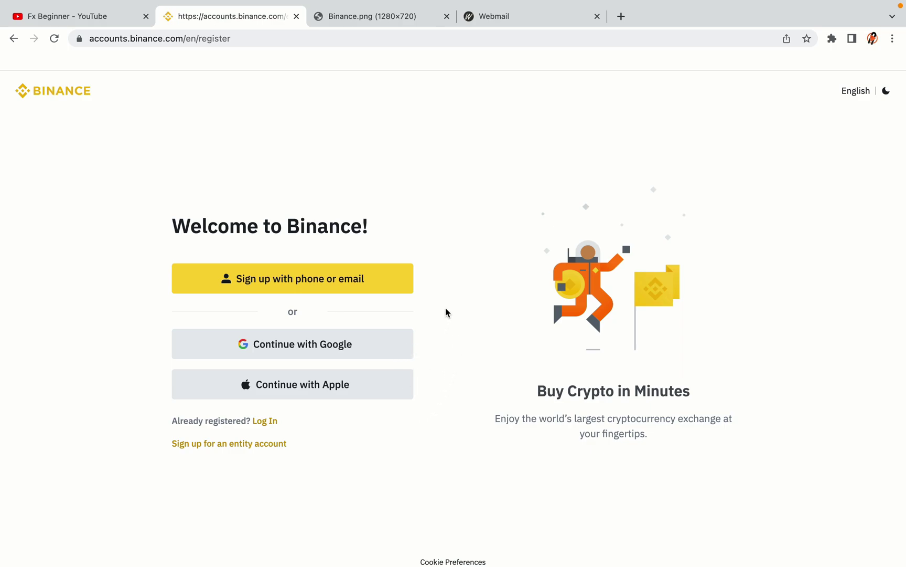
Step: Fill in an email and password, accept the Terms of Service, and submit Create Personal Account
{"action": "left_click", "coordinate": [375, 290]}
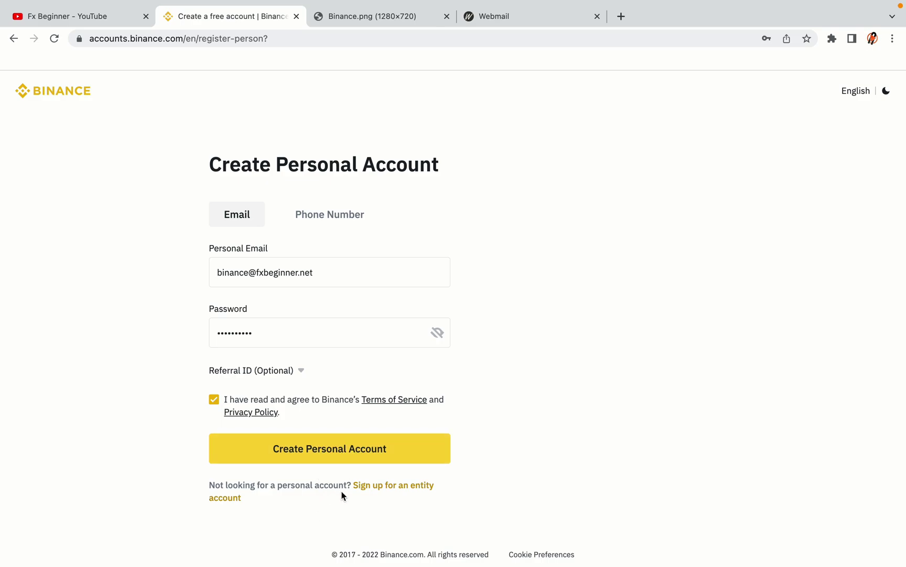
{"action": "left_click", "coordinate": [346, 454]}
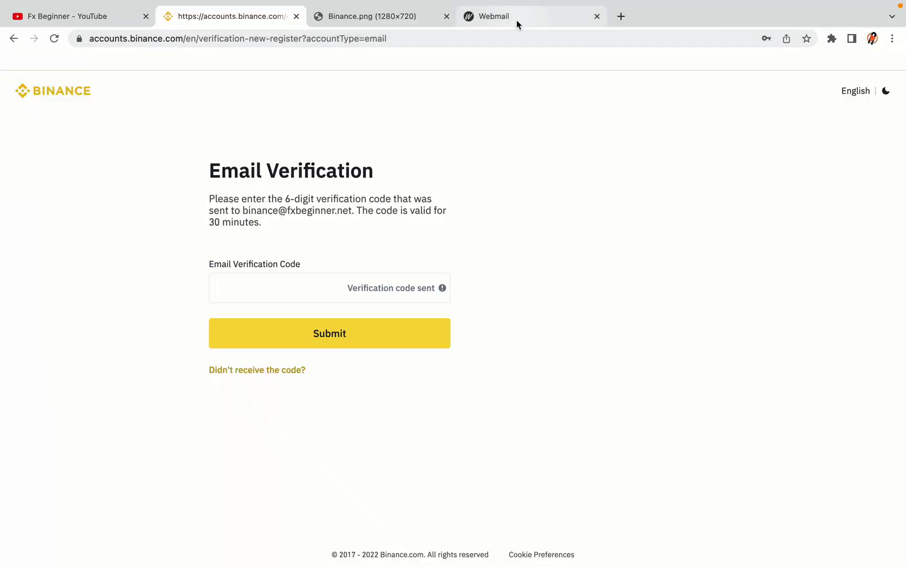
Step: Bring up the Webmail inbox showing the Binance 'Confirm Your Registration' email
{"action": "left_click_drag", "start_coordinate": [517, 16], "coordinate": [364, 16]}
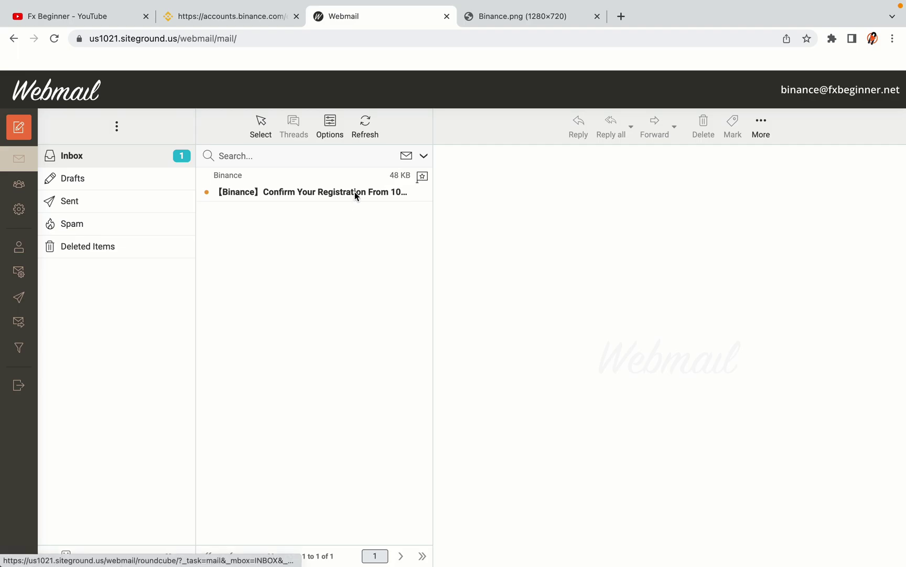
Step: Copy the activation code from the Binance 'Confirm Your Registration' email, then return to the Binance tab
{"action": "left_click", "coordinate": [315, 192]}
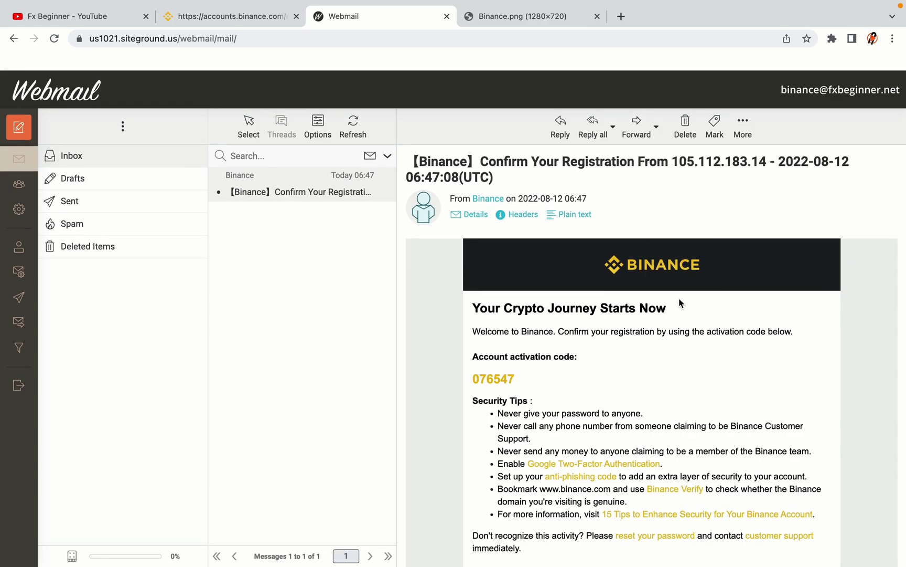
{"action": "scroll", "coordinate": [680, 303], "scroll_direction": "down", "scroll_amount": 3}
{"action": "scroll", "coordinate": [679, 304], "scroll_direction": "up", "scroll_amount": 1}
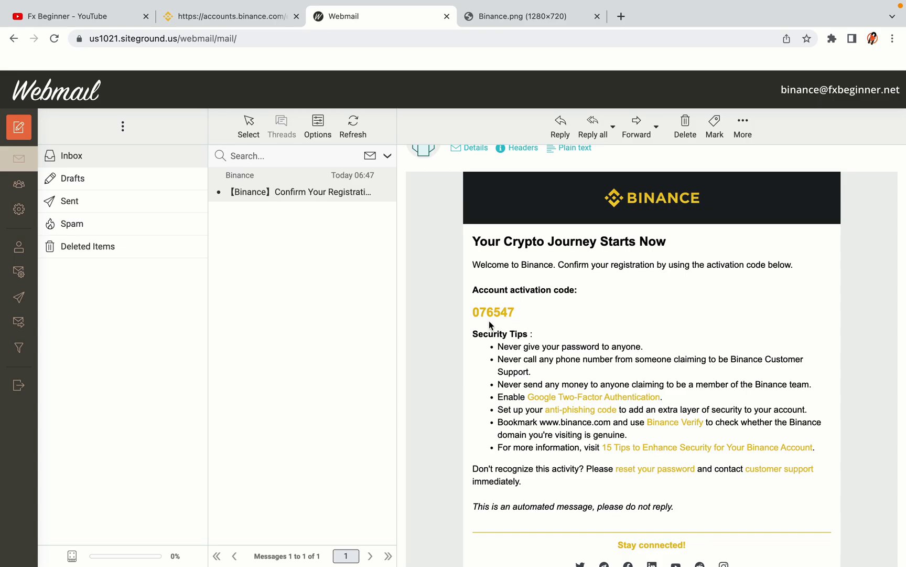
{"action": "left_click_drag", "start_coordinate": [473, 311], "coordinate": [511, 311]}
{"action": "left_click", "coordinate": [519, 310]}
{"action": "right_click", "coordinate": [501, 308]}
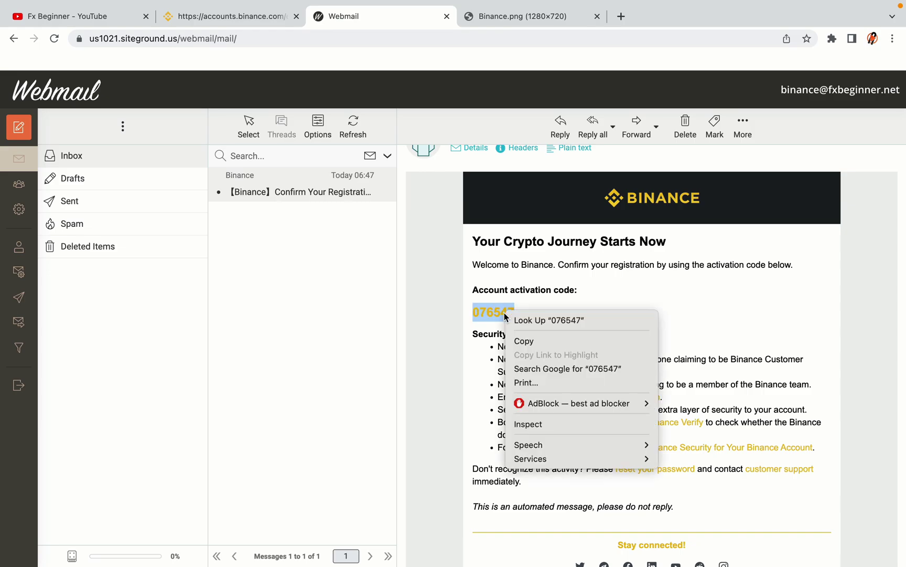
{"action": "left_click", "coordinate": [519, 339]}
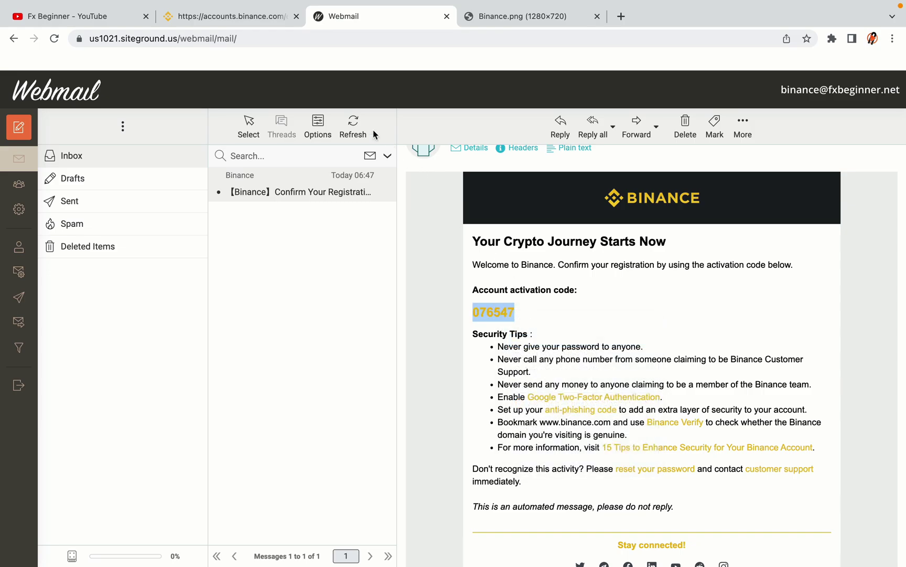
{"action": "left_click", "coordinate": [236, 16]}
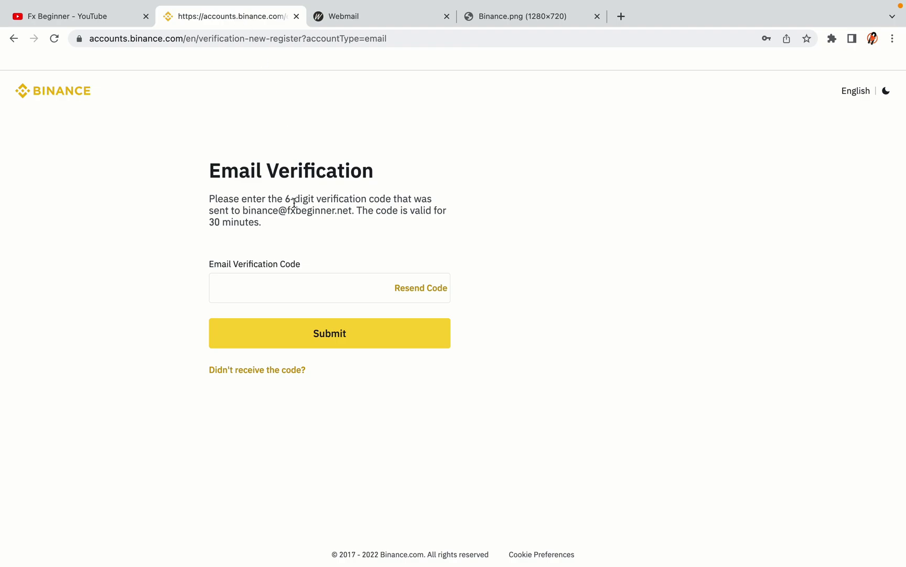
Step: Paste the 6-digit code into the Email Verification Code field and submit it
{"action": "left_click", "coordinate": [275, 284]}
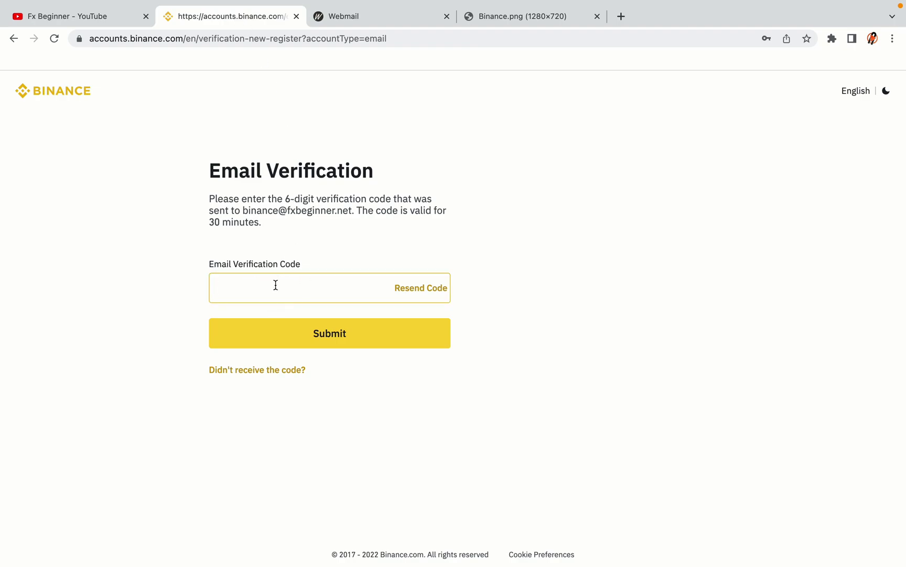
{"action": "key", "text": "super+v"}
{"action": "left_click", "coordinate": [160, 273]}
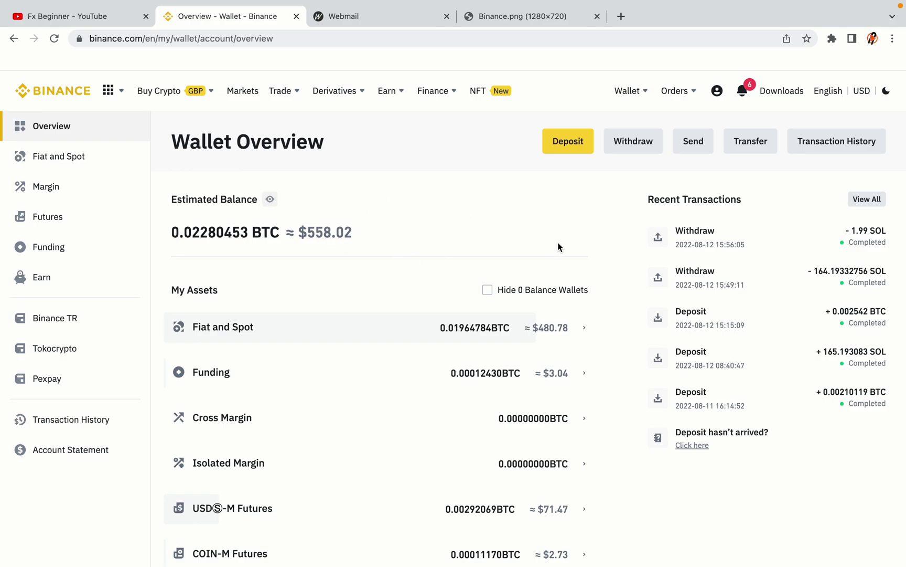
Step: Browse the wallet balances and the Buy Crypto and Trade menus, then go to the Binance home page
{"action": "scroll", "coordinate": [557, 241], "scroll_direction": "down", "scroll_amount": 3}
{"action": "scroll", "coordinate": [557, 244], "scroll_direction": "down", "scroll_amount": 3}
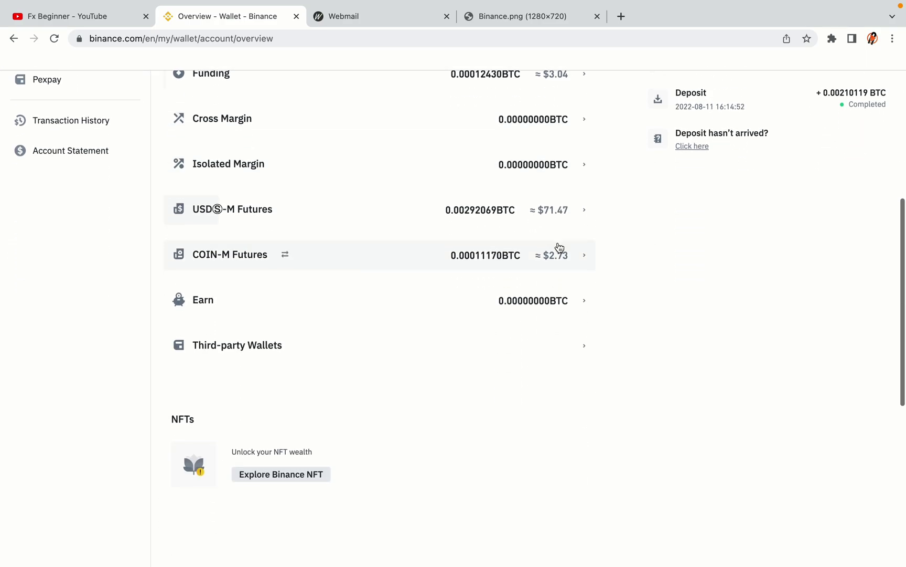
{"action": "scroll", "coordinate": [557, 246], "scroll_direction": "up", "scroll_amount": 6}
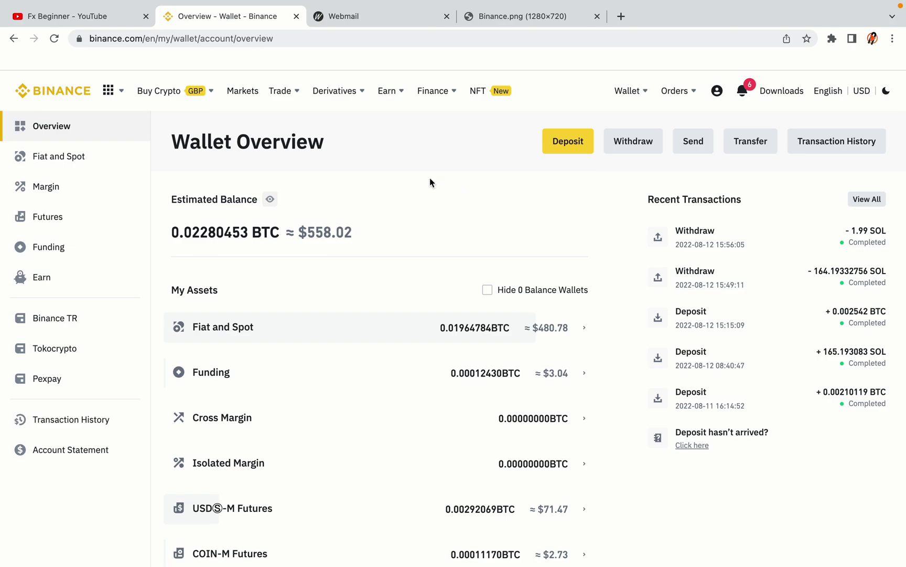
{"action": "mouse_move", "coordinate": [213, 105]}
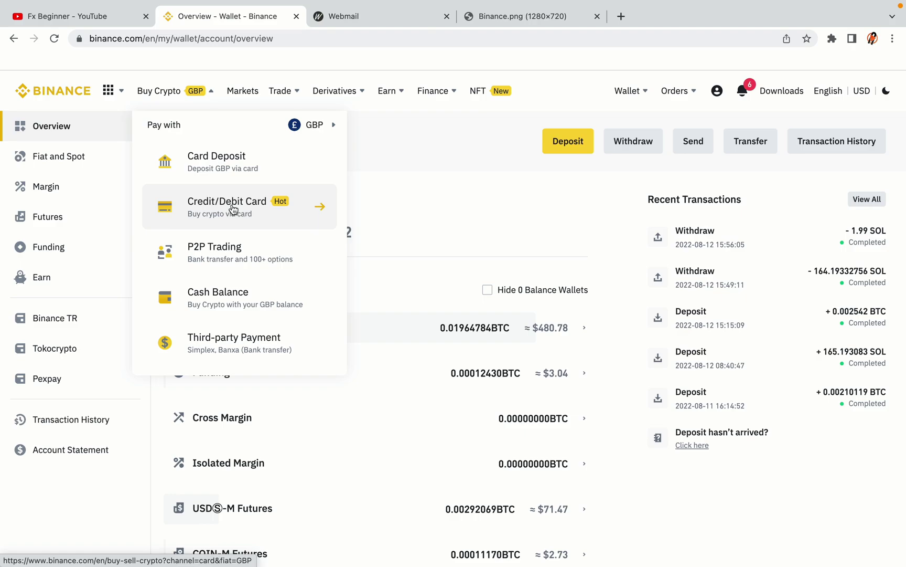
{"action": "mouse_move", "coordinate": [280, 92]}
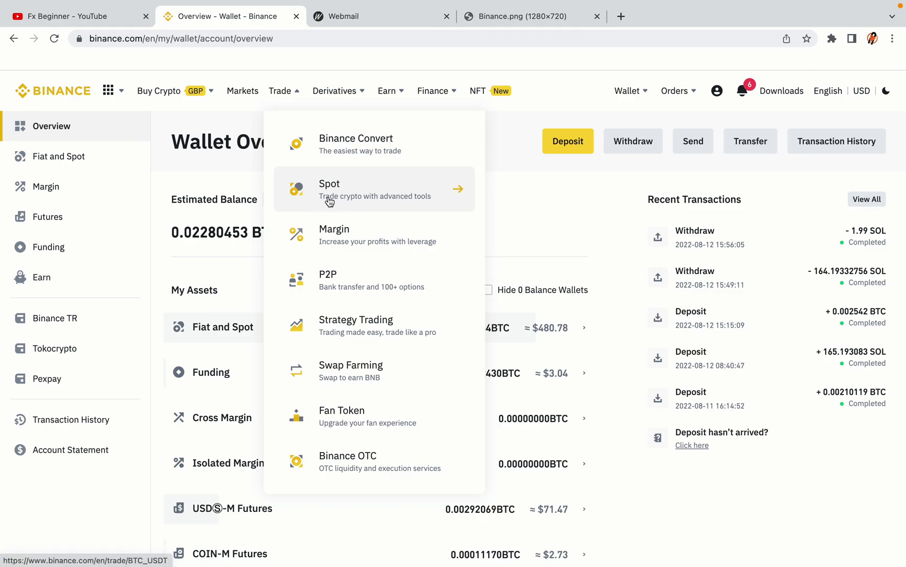
{"action": "left_click", "coordinate": [59, 87]}
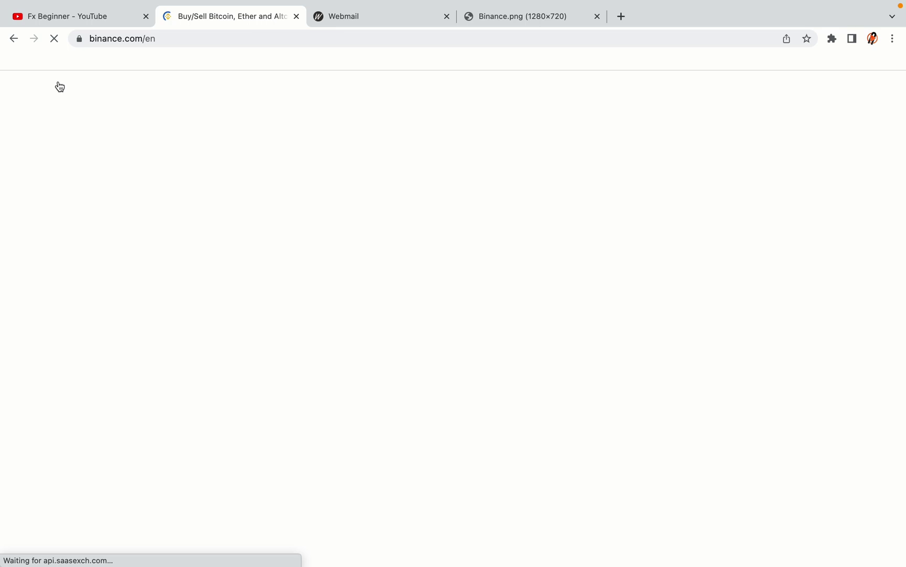